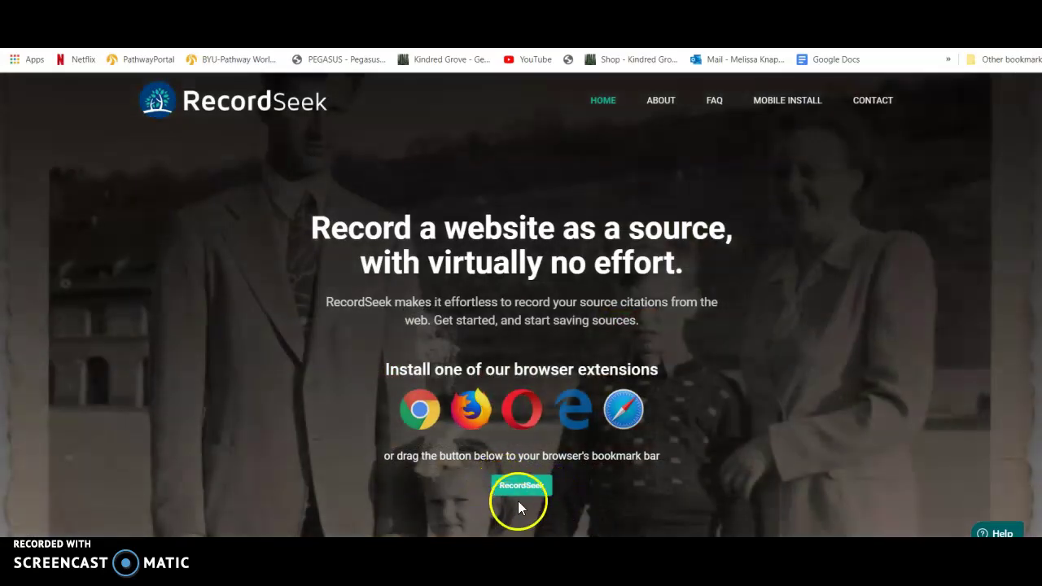
Drag the green RecordSeek button from its homepage onto the browser's bookmarks bar
left_click(521, 488)
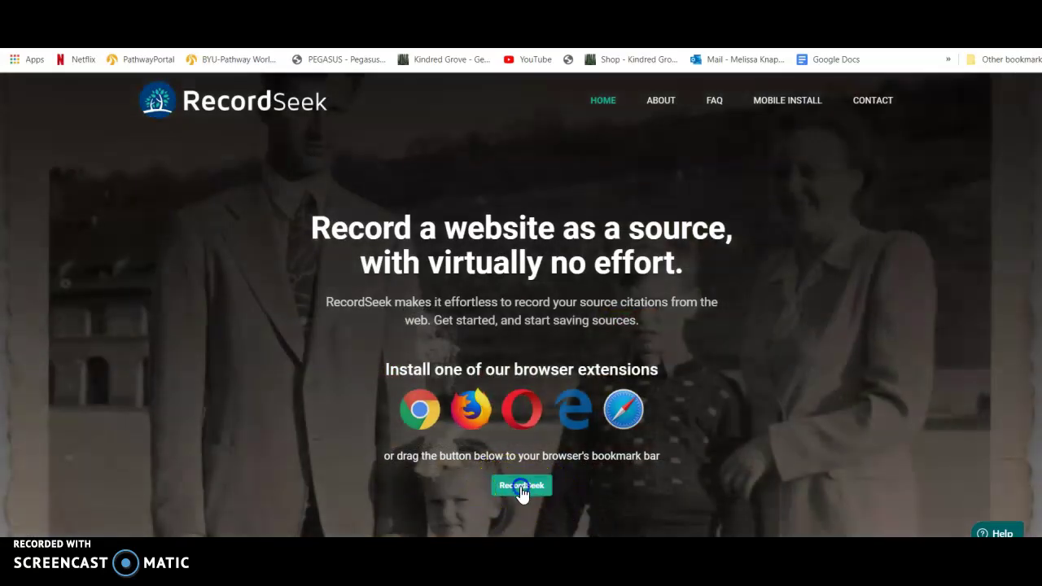
mouse_move(521, 493)
left_mouse_down()
mouse_move(552, 503)
mouse_move(482, 226)
mouse_move(471, 52)
left_mouse_up()
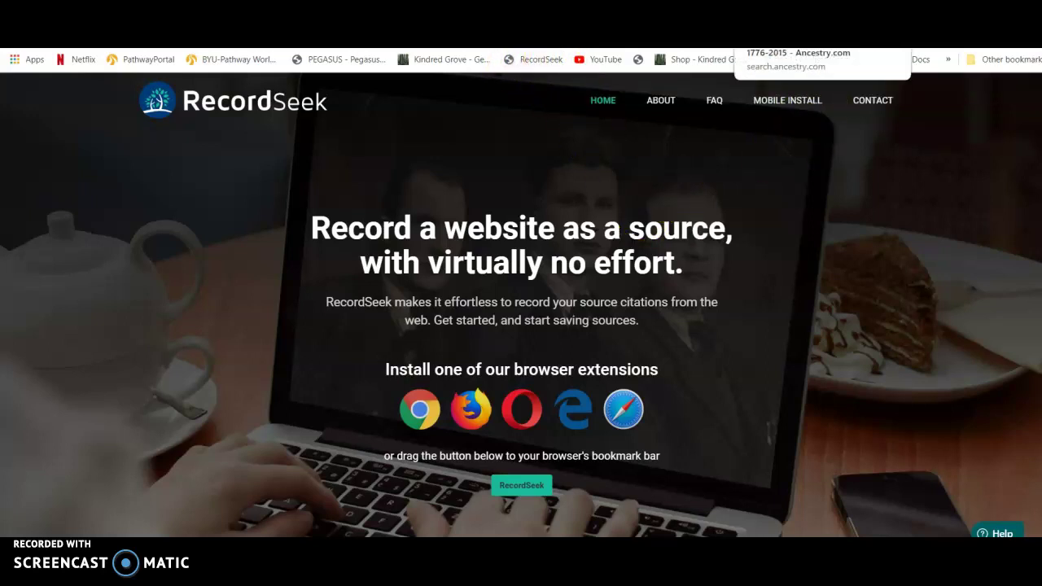
View the ancestor's 25 Sep 1835 Copiah, Mississippi patent image, inspecting the signatures, then return to the record details
left_click(822, 36)
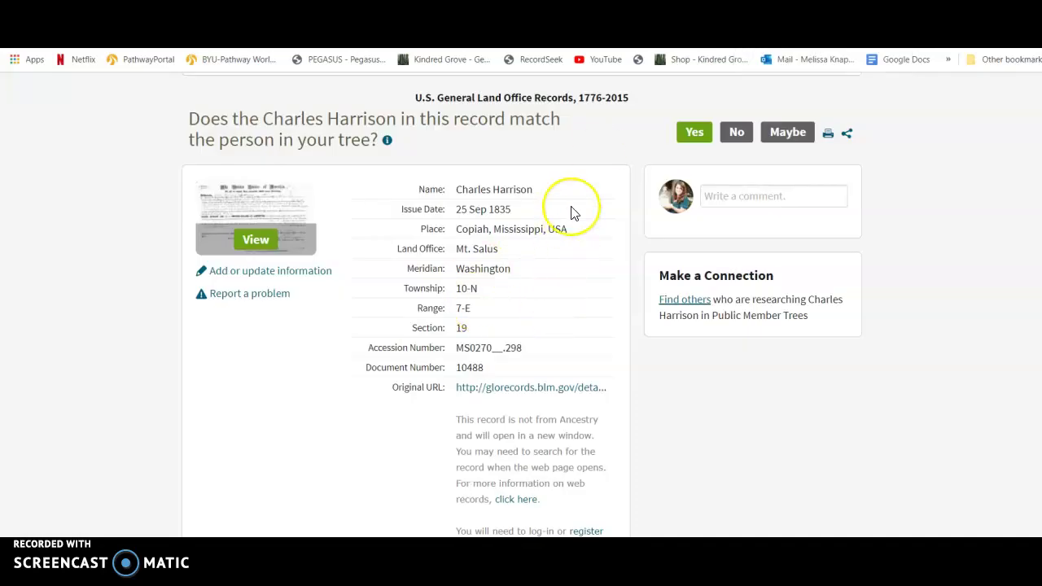
scroll(570, 212, "down", 1)
scroll(570, 212, "up", 1)
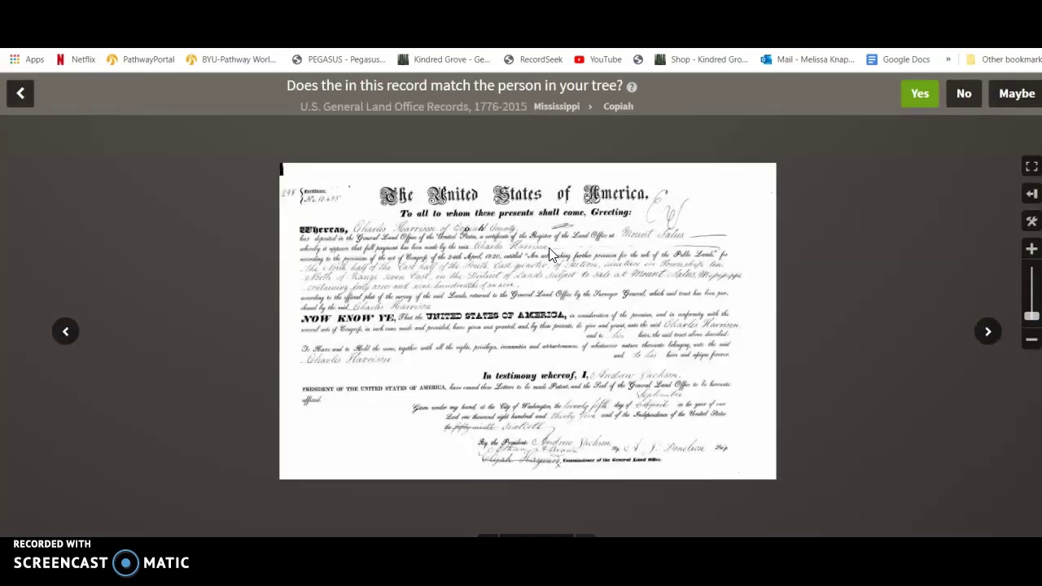
scroll(521, 325, "up", 5)
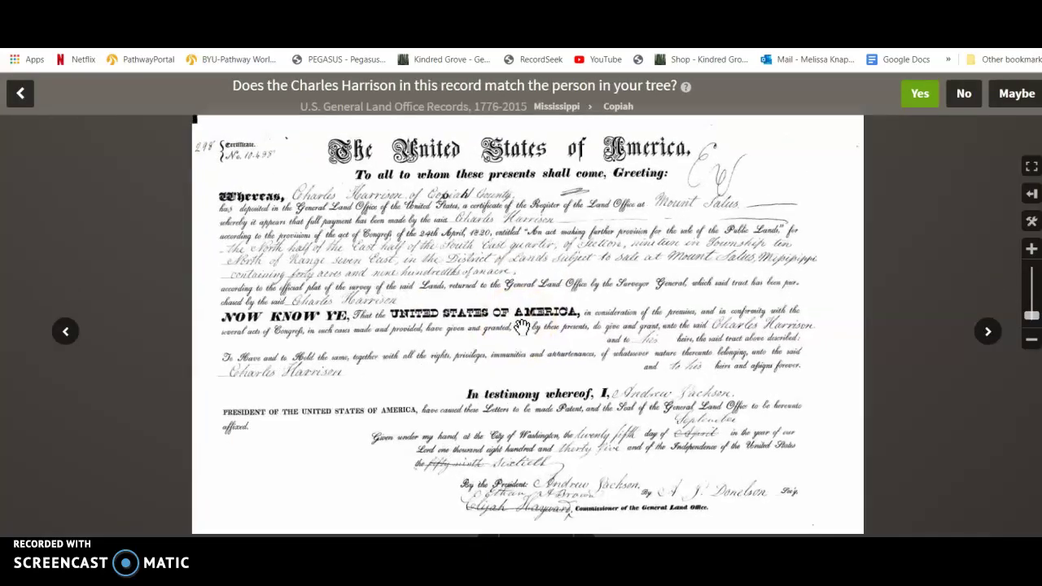
left_click_drag(493, 255, 478, 217)
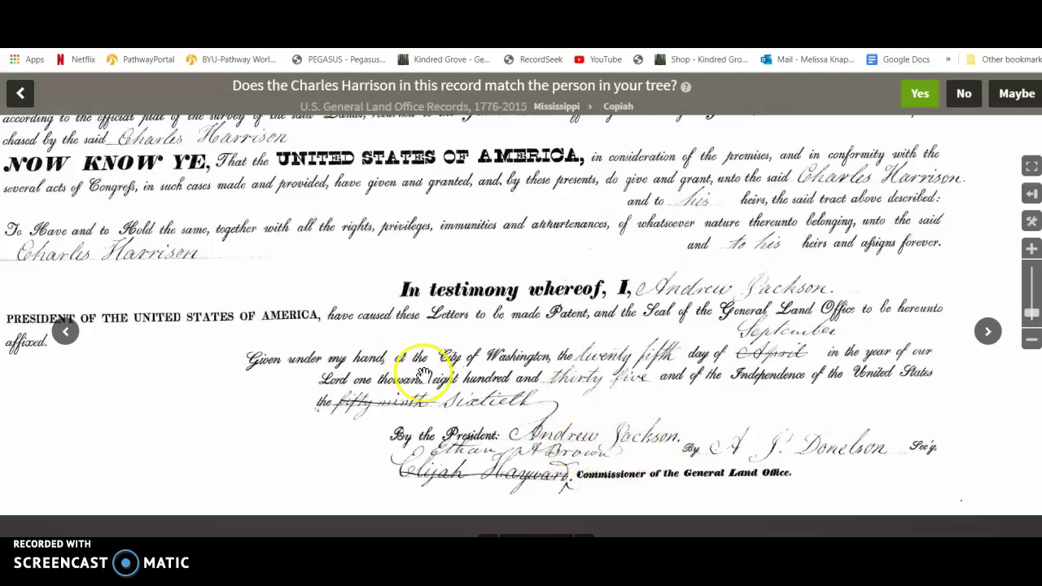
left_click(21, 94)
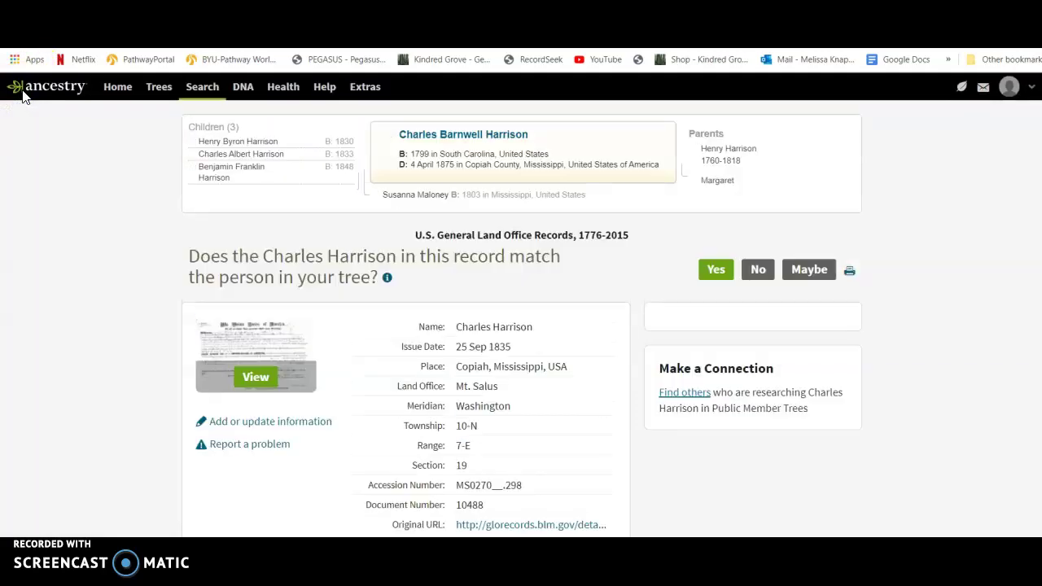
scroll(539, 318, "down", 2)
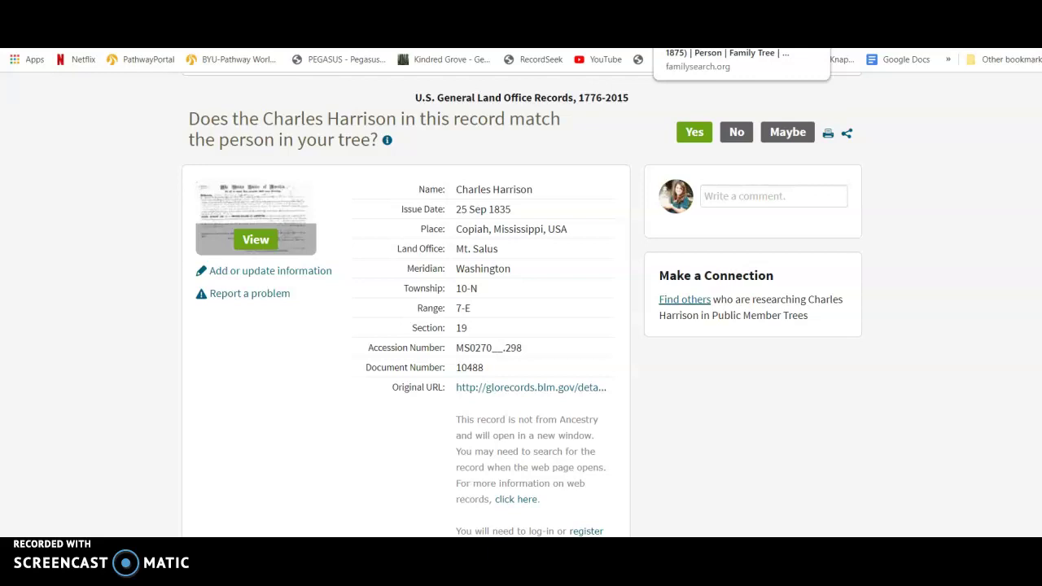
Copy the ancestor's person ID from their FamilySearch profile and return to the Ancestry record
left_click(700, 32)
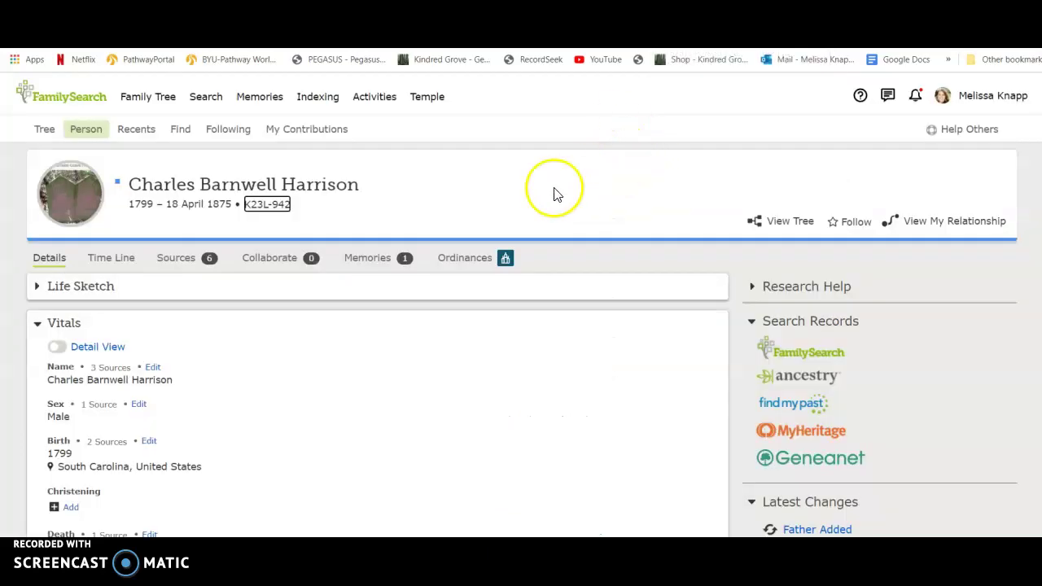
left_click(509, 215)
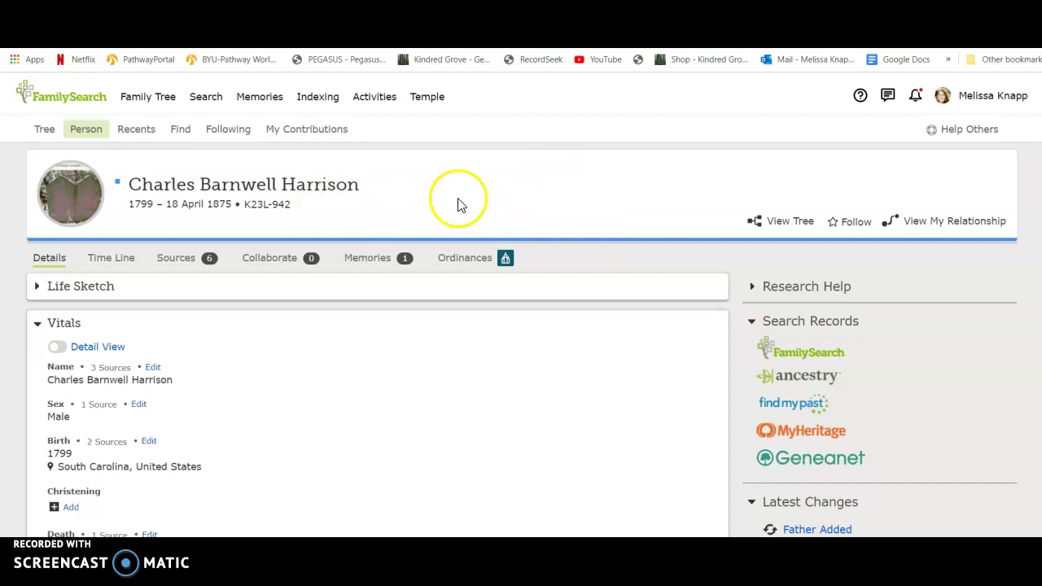
left_click(270, 189)
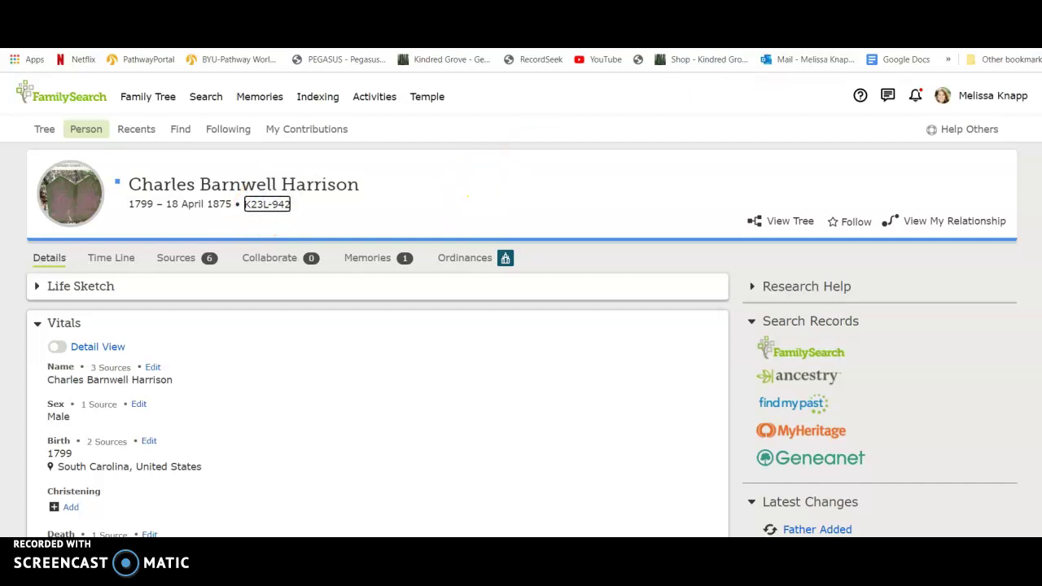
key("ctrl+Tab")
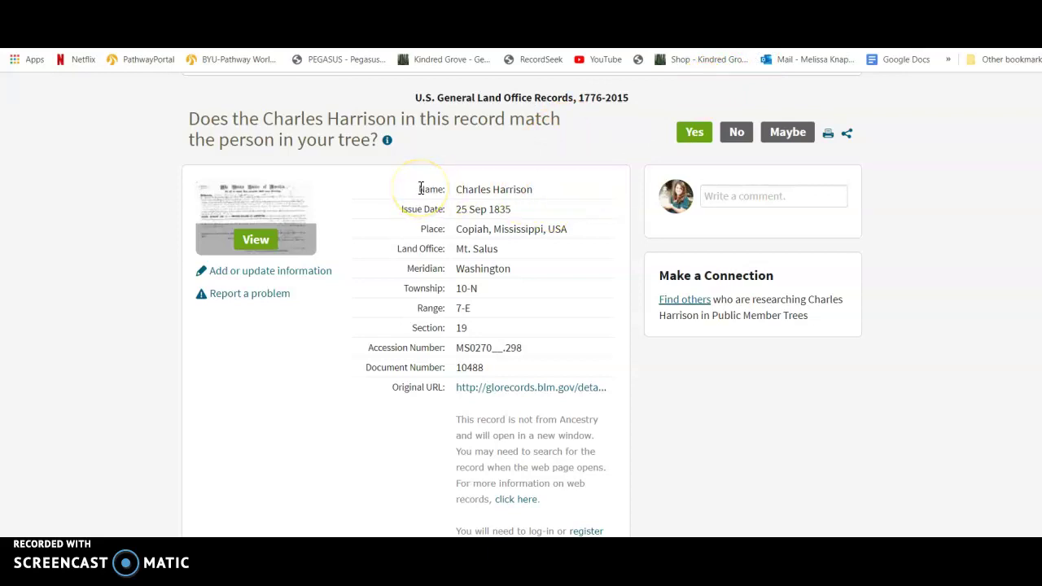
Select the record's detail rows from Name through Original URL and launch the RecordSeek bookmarklet
left_click_drag(420, 188, 616, 409)
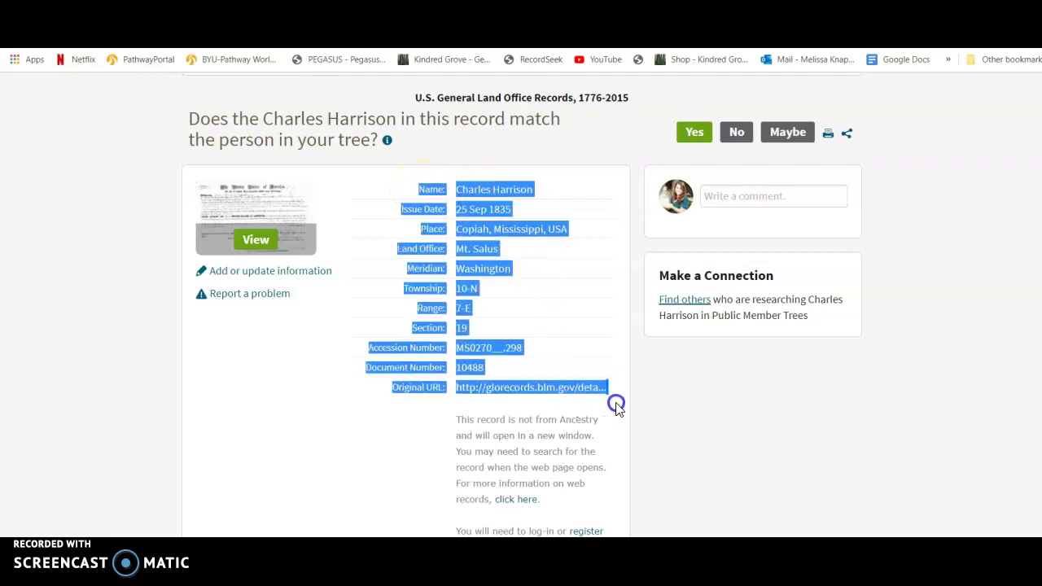
left_click(541, 60)
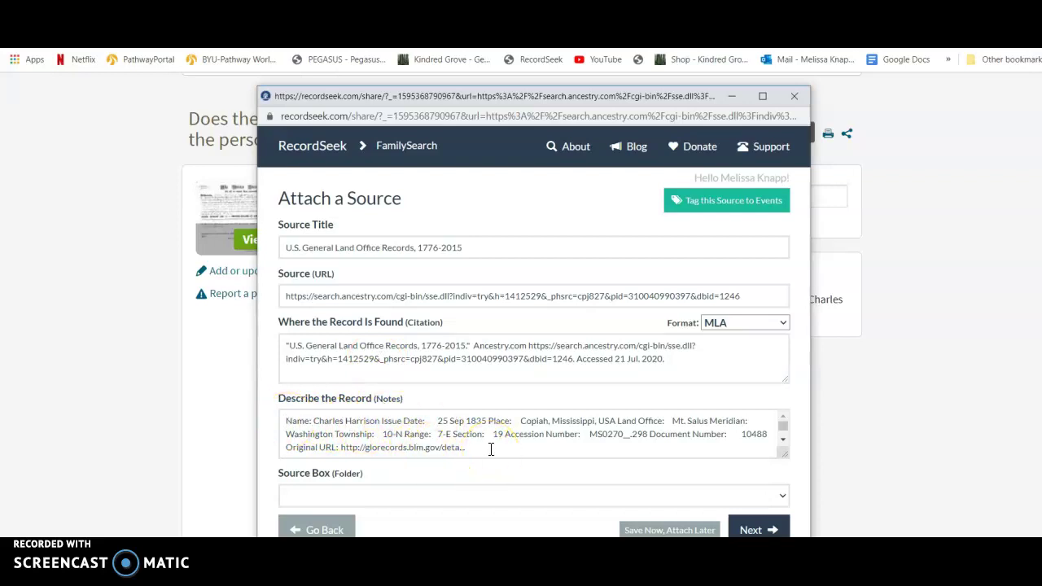
File the land-record source in the Home (Unorganized) source box and continue to person search
left_click(503, 411)
left_click(566, 450)
left_click(756, 530)
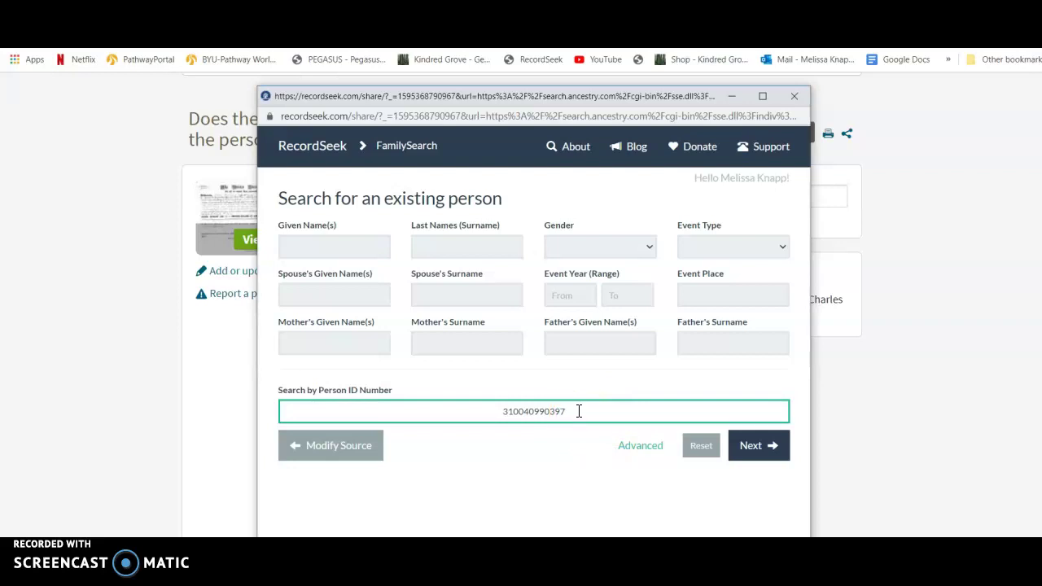
Replace the wrong prefilled person ID with the copied ancestor ID and search to reach Attach Source
left_click_drag(579, 412, 491, 409)
key("BackSpace")
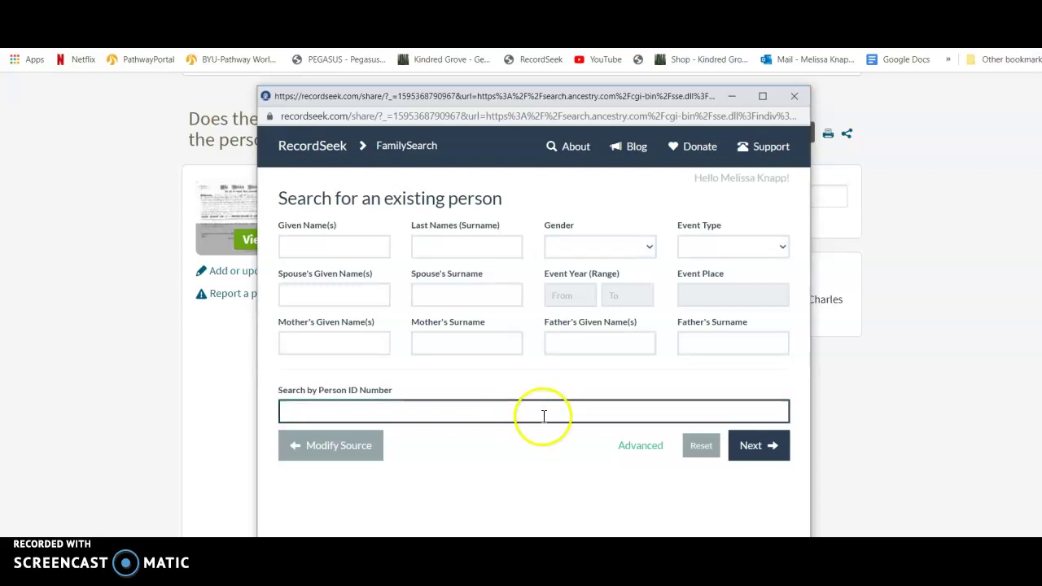
right_click(530, 413)
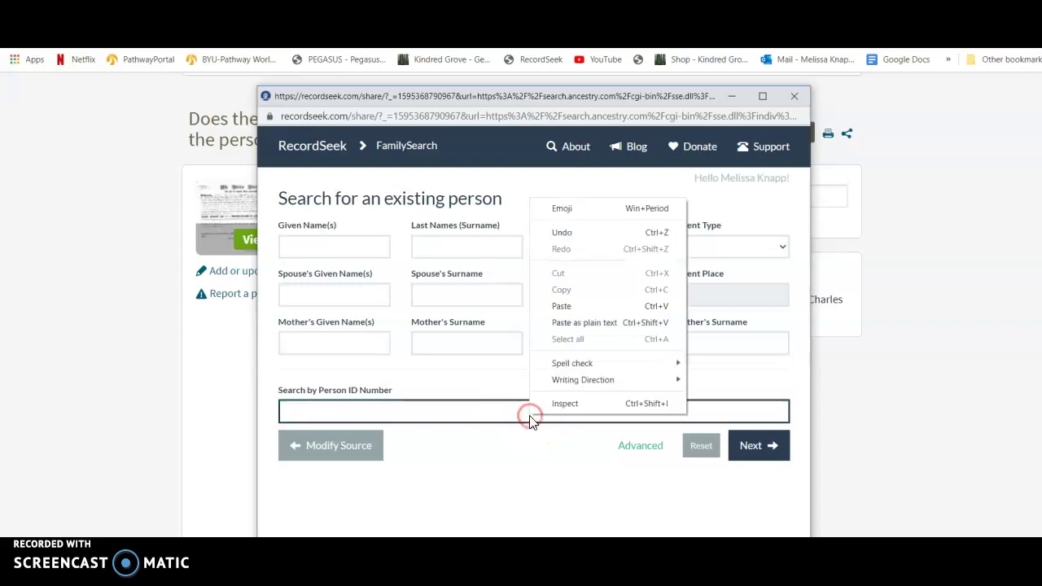
left_click(563, 314)
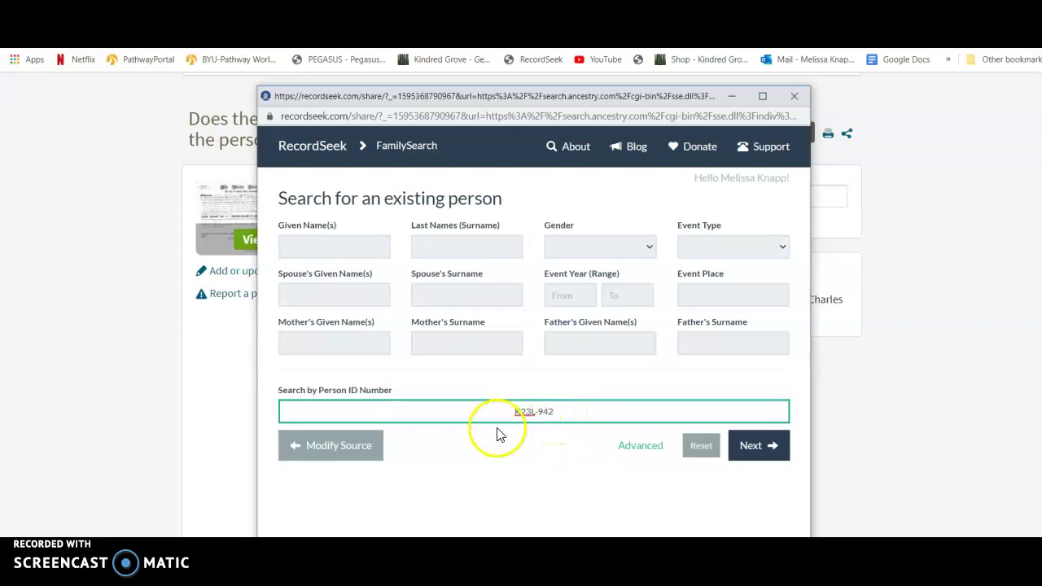
left_click(545, 412)
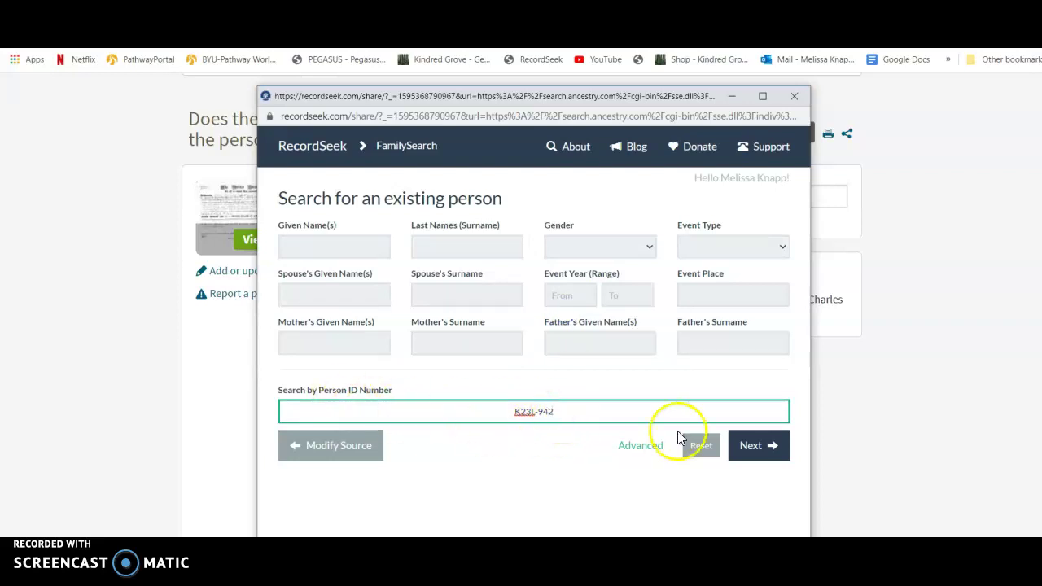
left_click(751, 454)
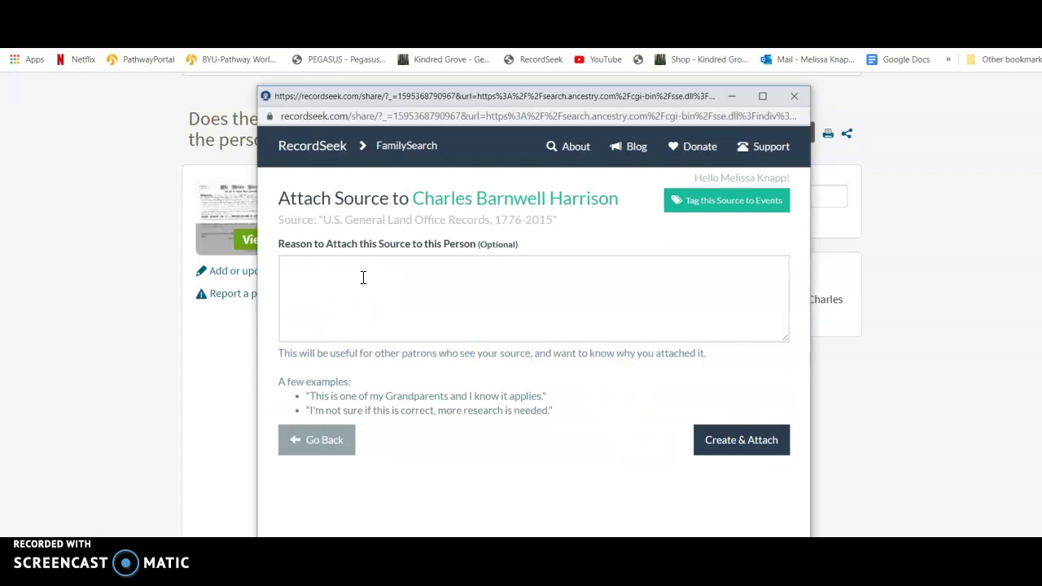
Attach the source with the reason 'Land record gives name and location'
left_click(363, 278)
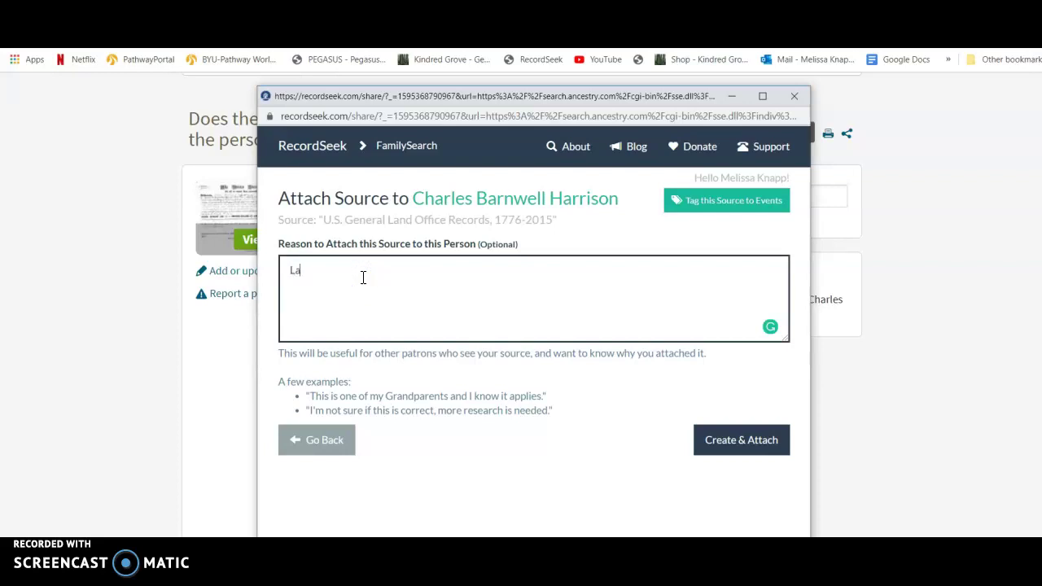
type("Land record gives name and location")
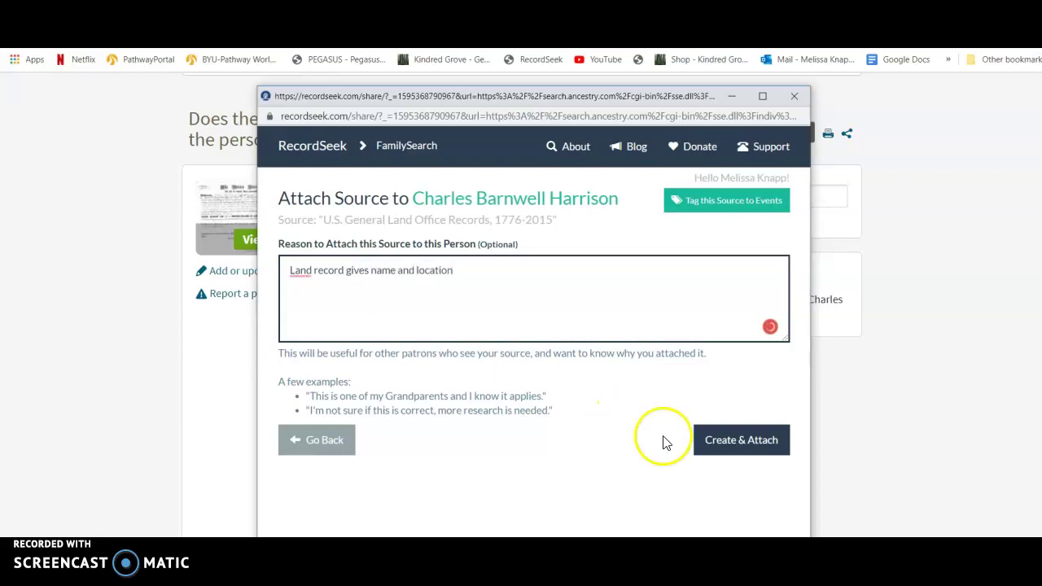
left_click(749, 449)
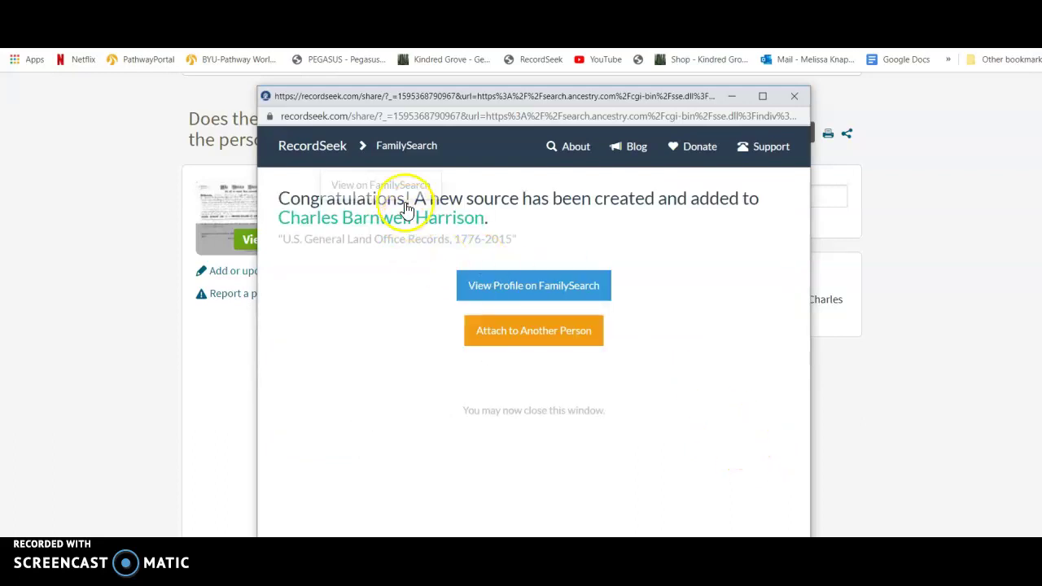
Go to the ancestor's FamilySearch profile and show its Sources list
left_click(542, 290)
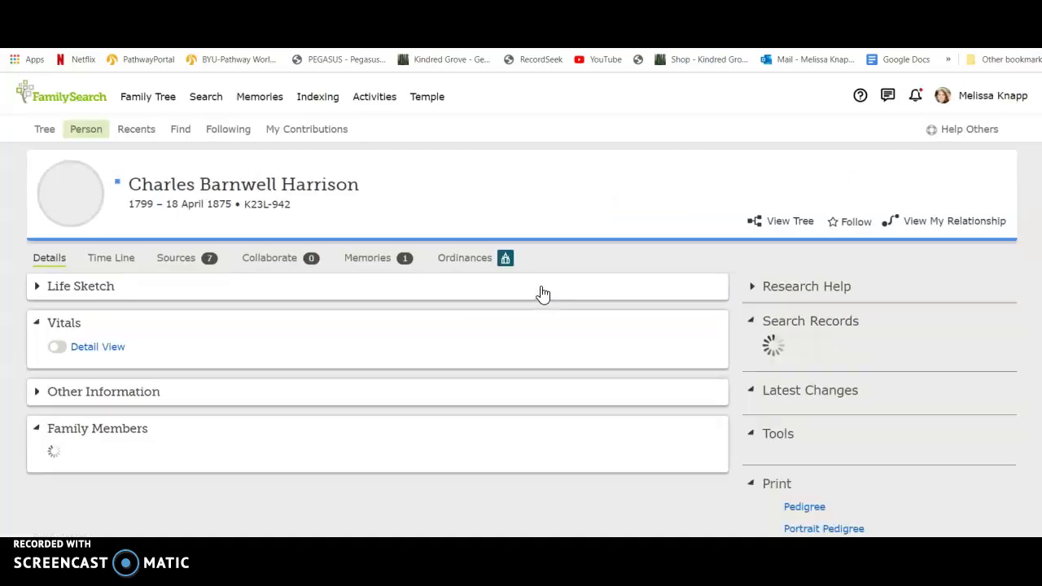
left_click(193, 260)
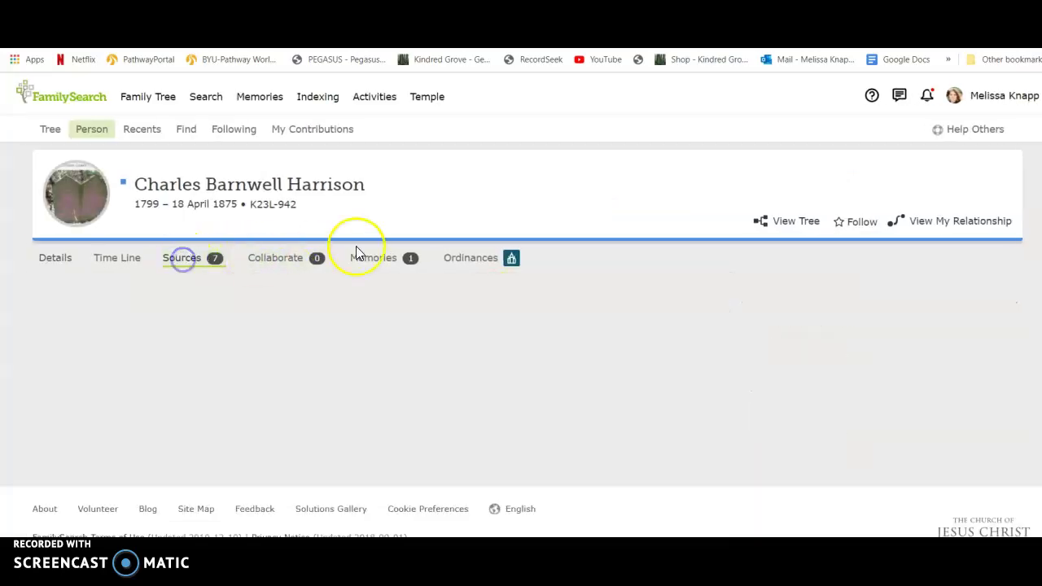
scroll(423, 246, "down", 2)
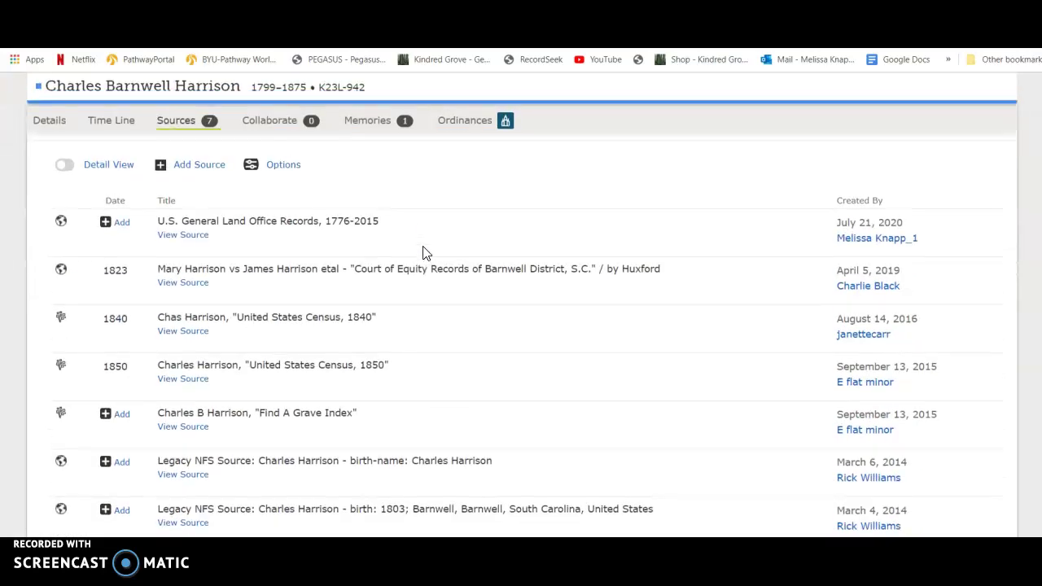
Expand the U.S. General Land Office Records, 1776-2015 source to review its citation, notes and reason
left_click(192, 238)
scroll(391, 264, "down", 2)
scroll(391, 265, "up", 1)
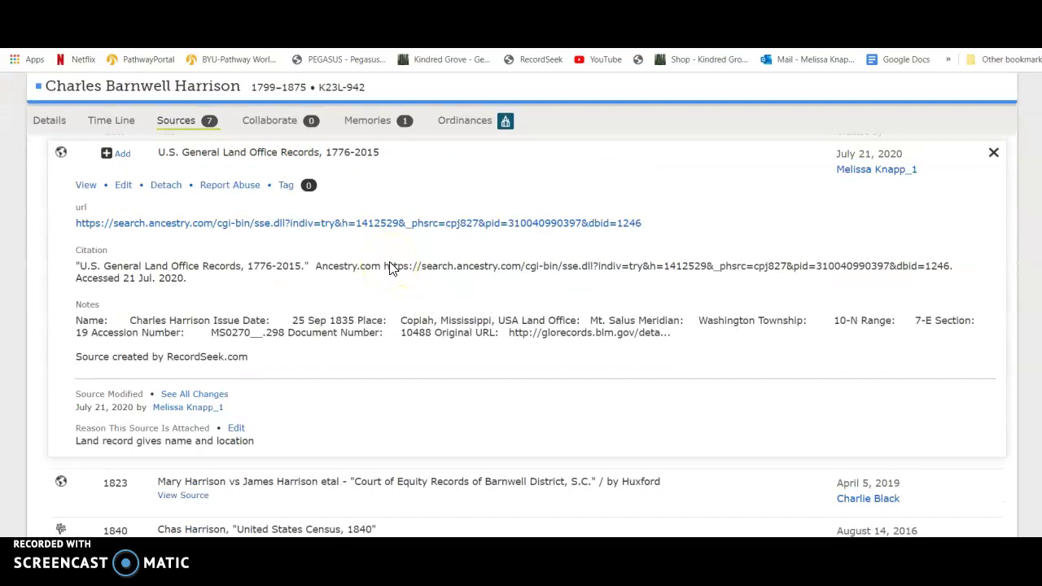
scroll(334, 283, "up", 1)
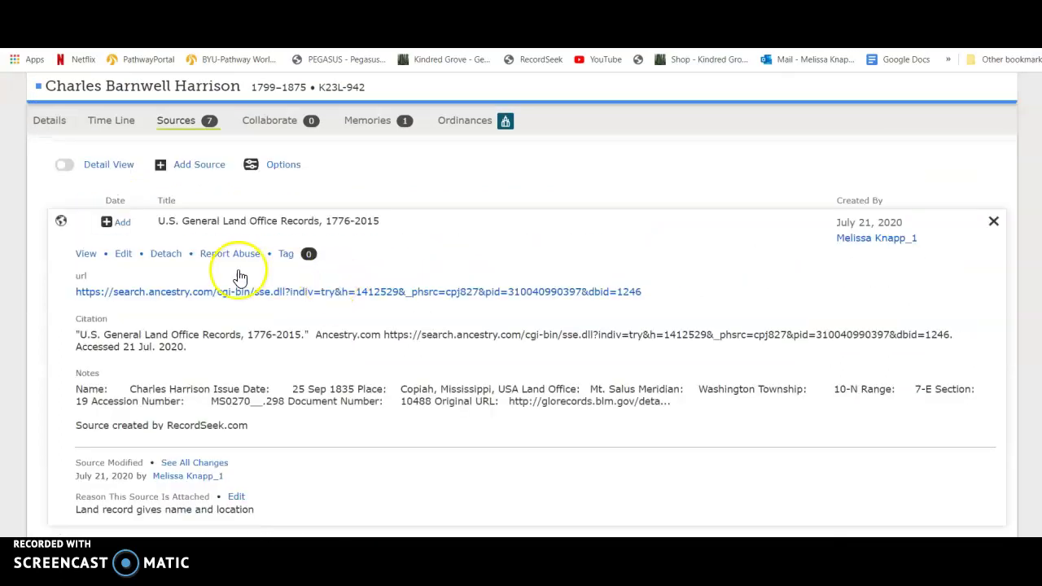
scroll(384, 355, "down", 1)
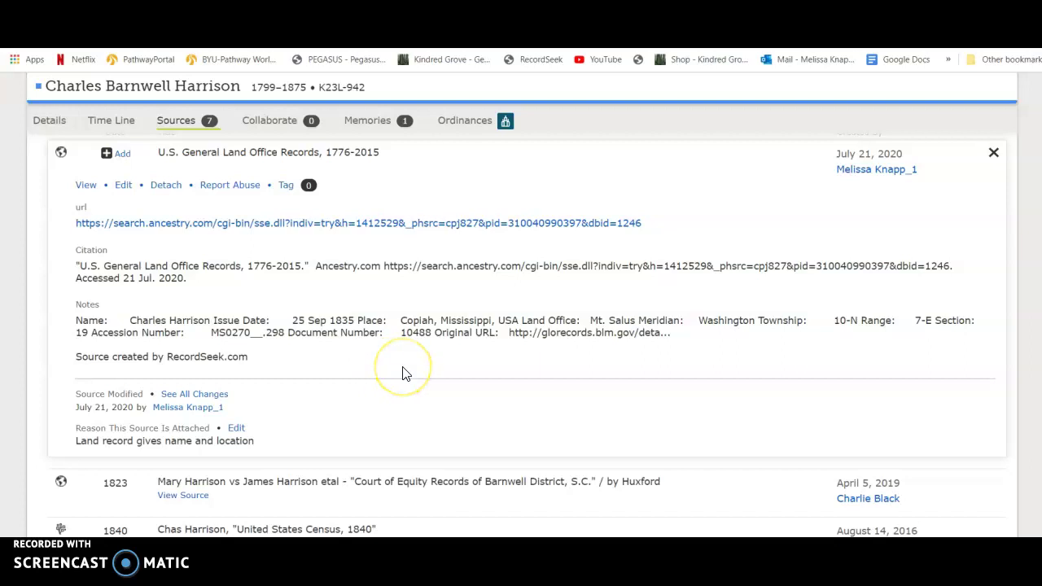
scroll(444, 399, "up", 2)
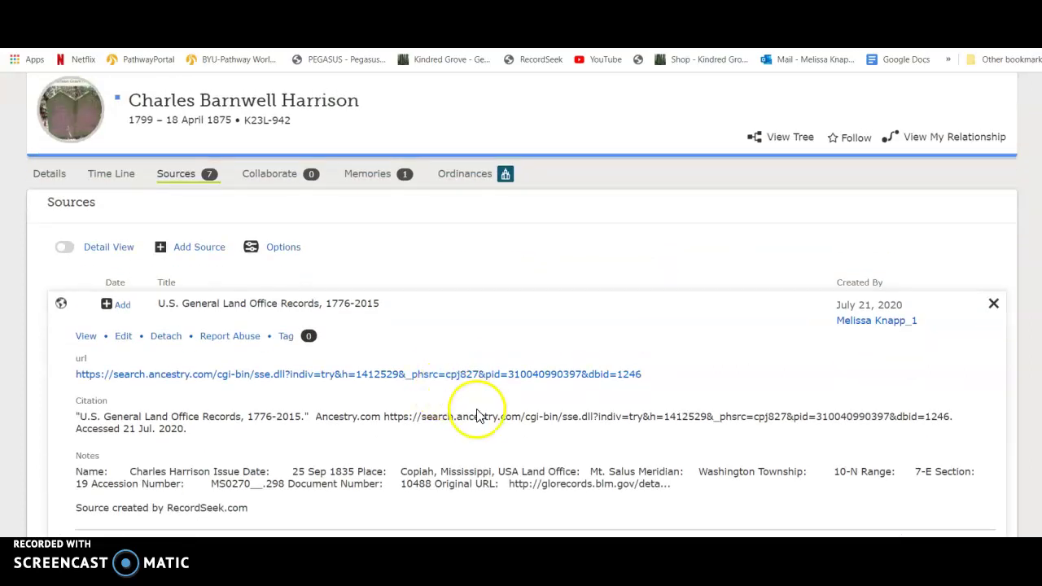
Collapse the land record source details and dismiss the RecordSeek popup without attaching
left_click(993, 305)
left_click(538, 64)
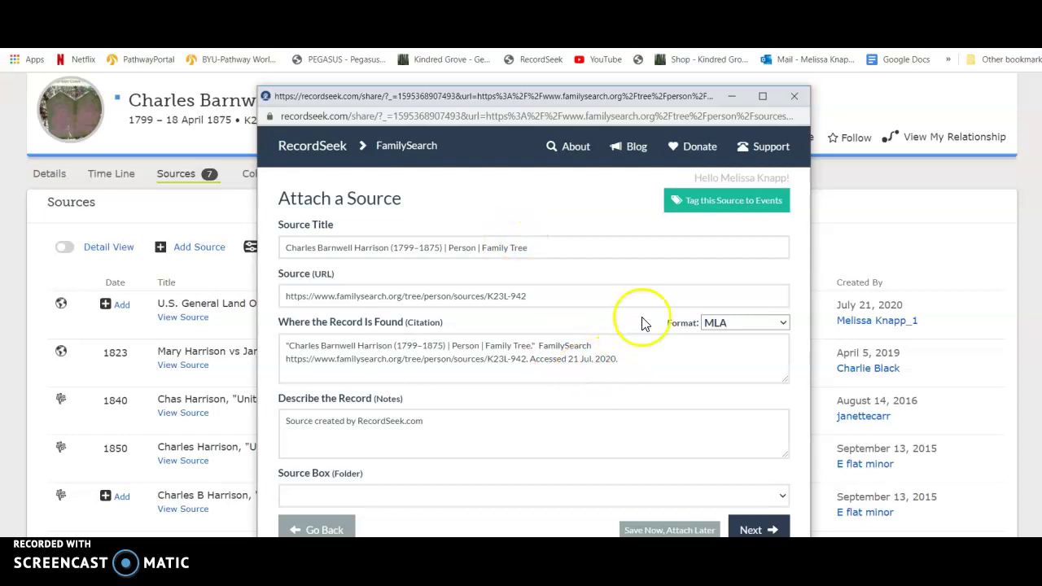
left_click(796, 96)
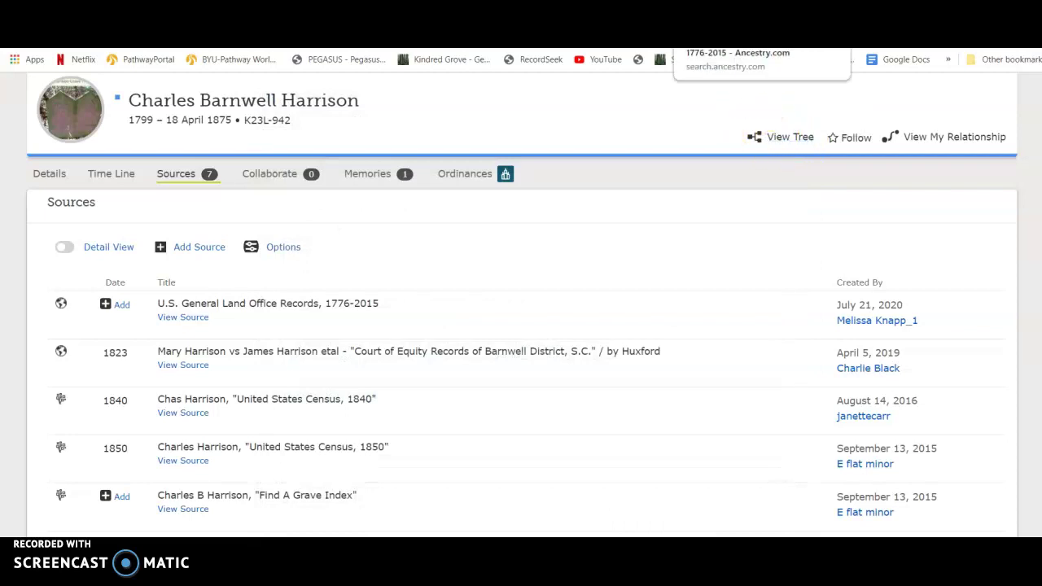
Return to the Ancestry U.S. General Land Office Records page
left_click(716, 36)
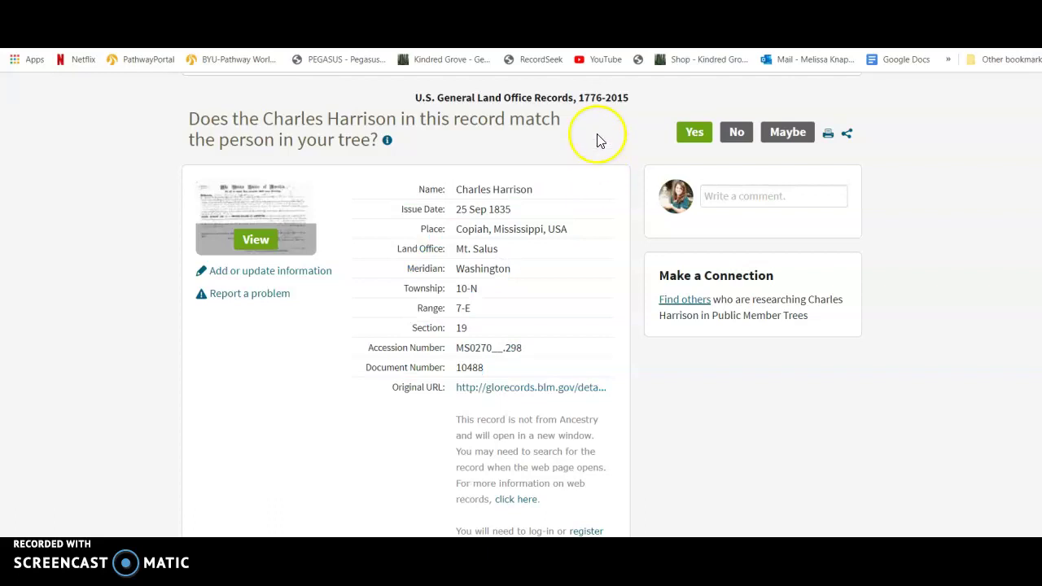
scroll(597, 141, "down", 3)
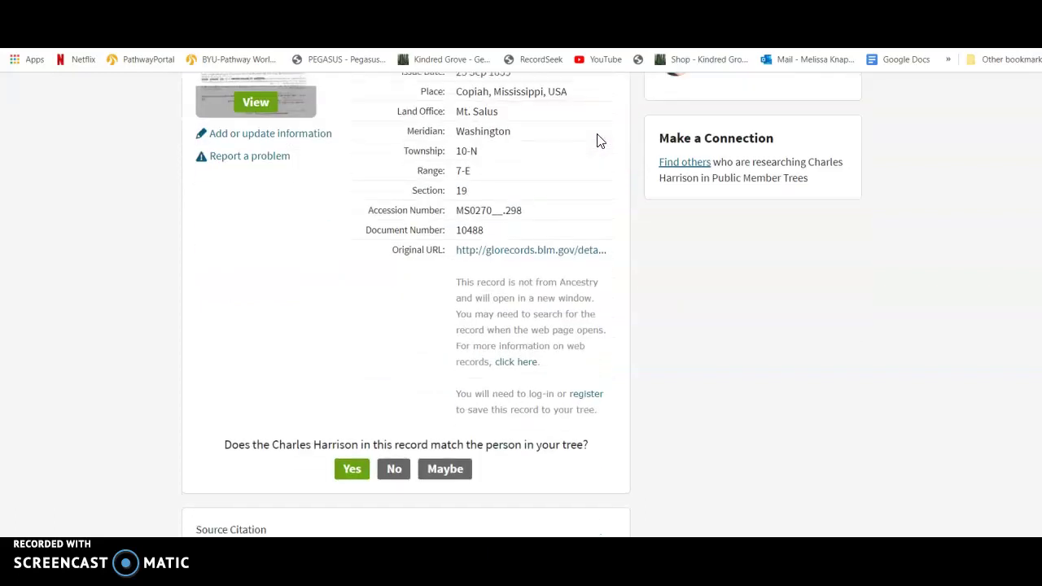
scroll(597, 141, "up", 3)
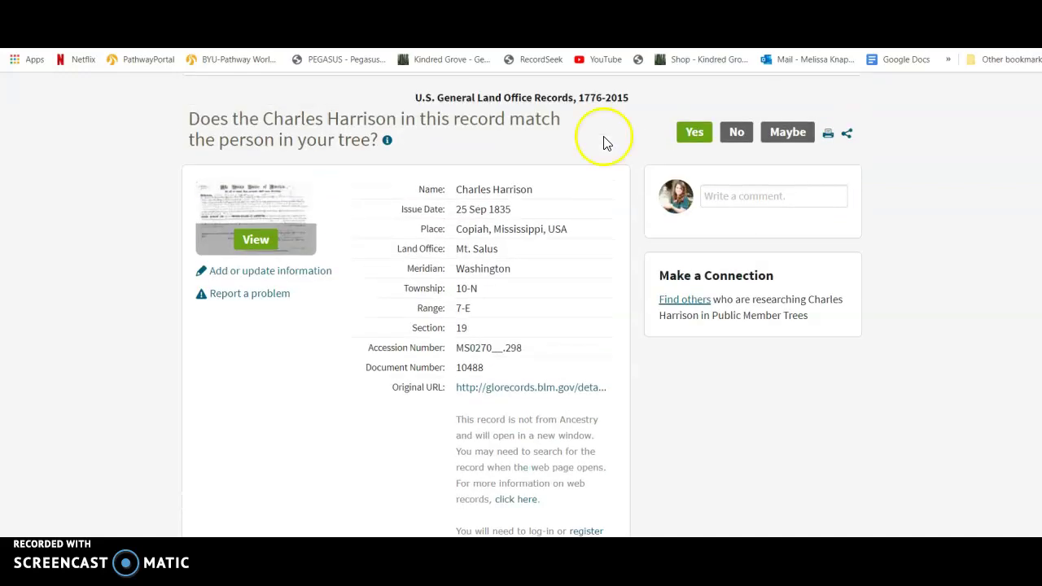